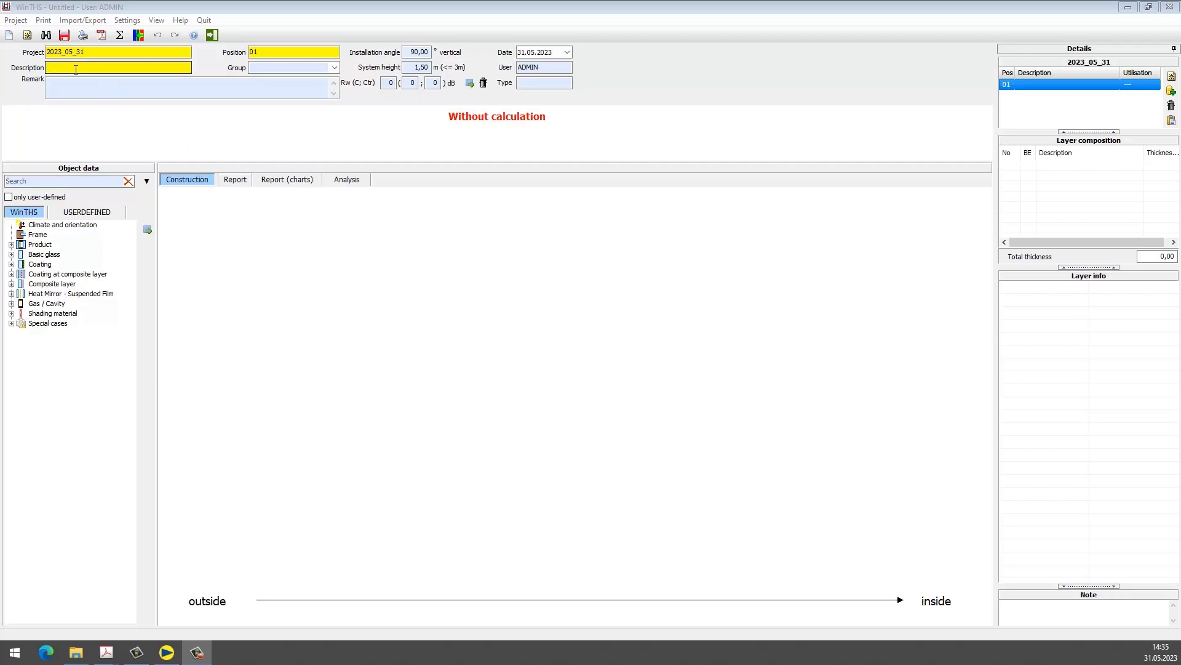
# Describe position 01 as "3-fold insulating glass".
pyautogui.click(52, 66)
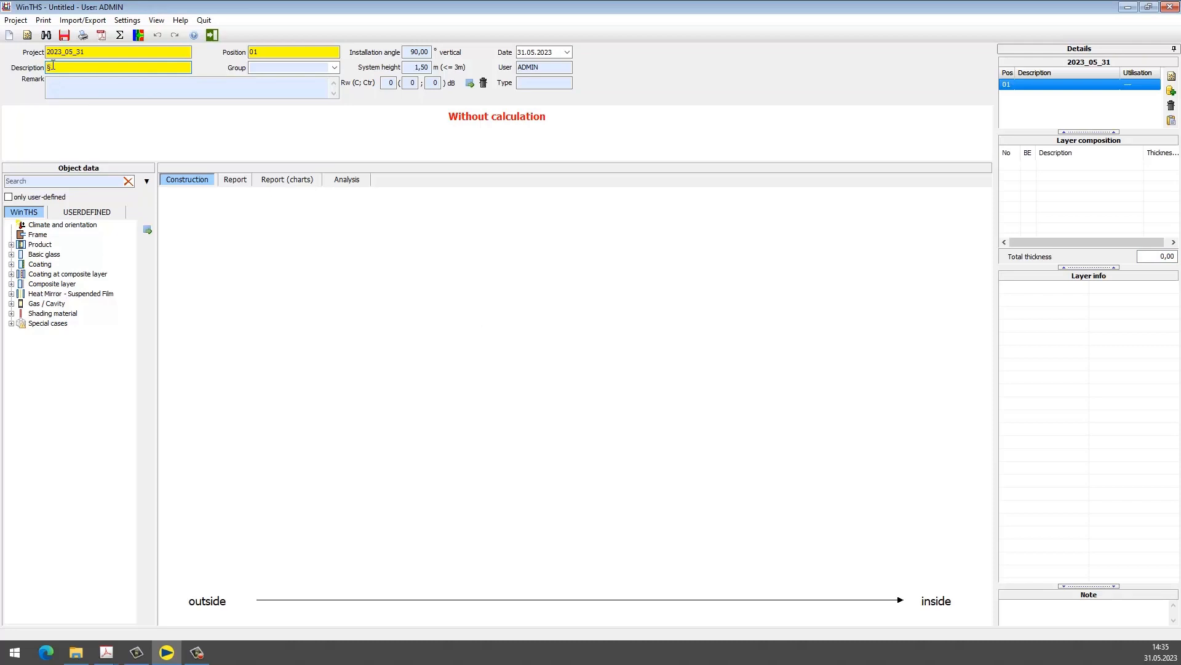
pyautogui.write('3to')
pyautogui.write('ld insulating')
pyautogui.press('BackSpace')
pyautogui.press('BackSpace')
# Set the climate location to Frankfurt/Main (Stadt) by searching the location database for Frankfurt.
pyautogui.click(71, 226)
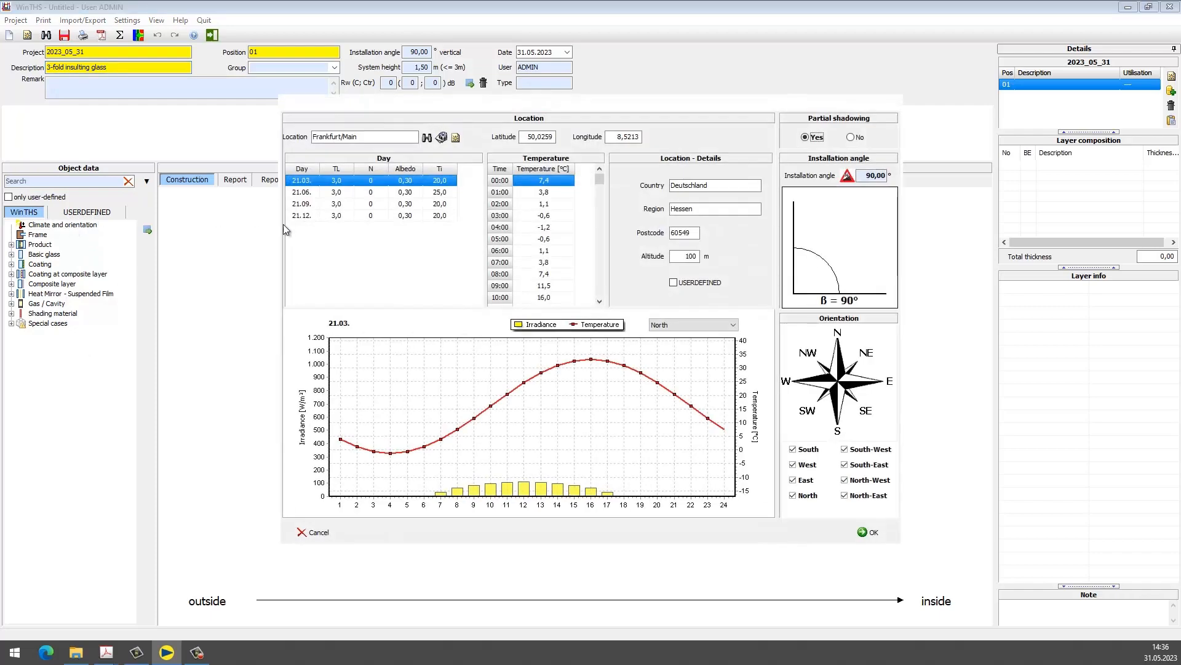
pyautogui.click(426, 139)
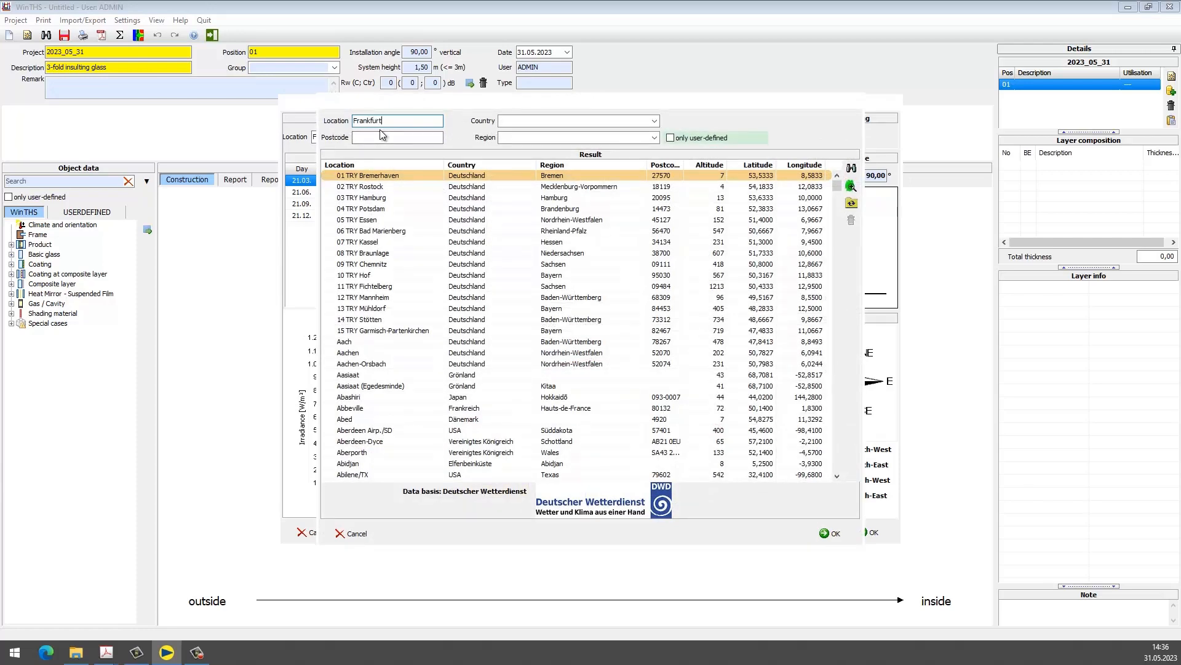
pyautogui.press('Return')
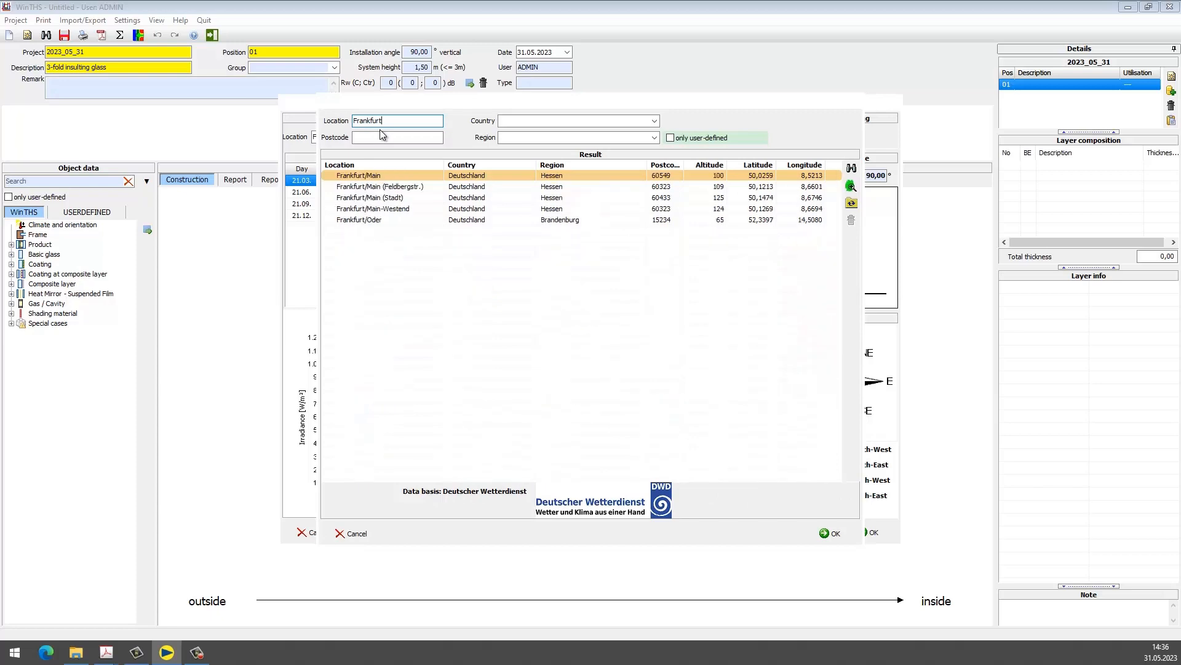
pyautogui.click(364, 199)
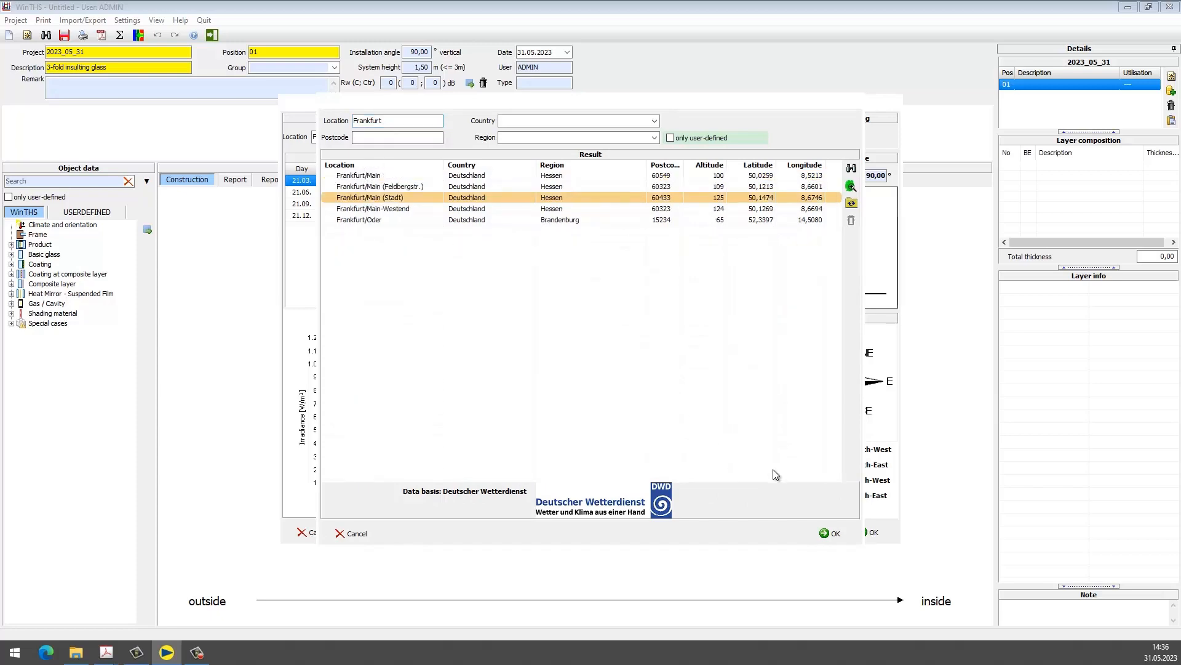
pyautogui.click(830, 533)
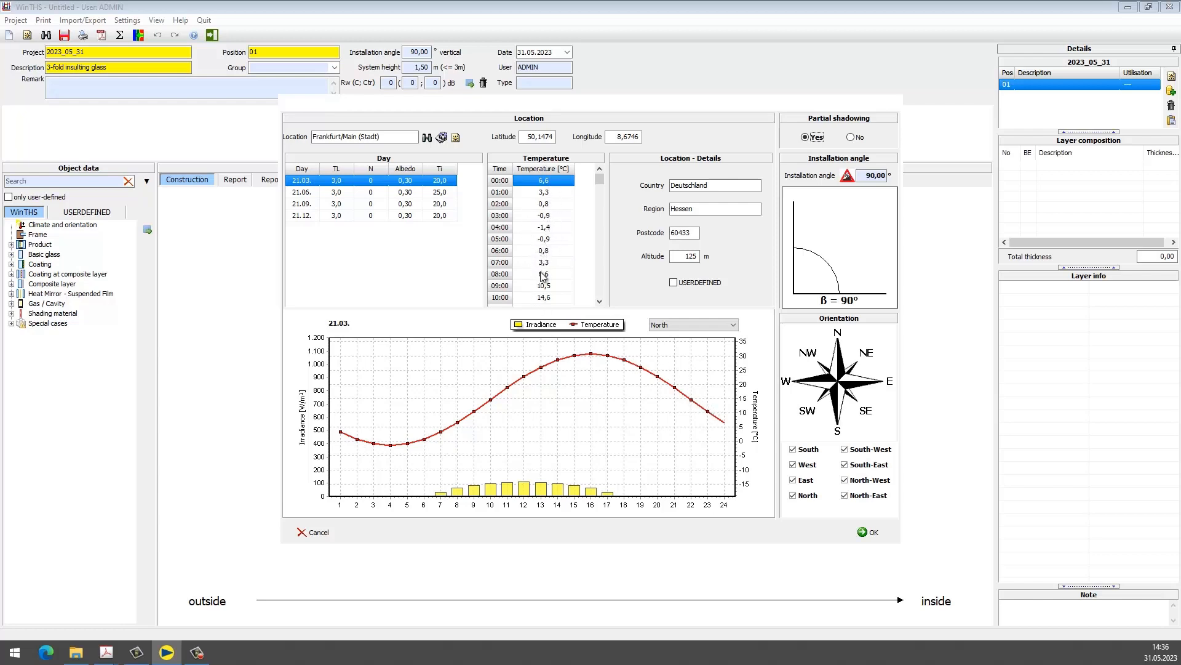
# Display the irradiance chart for the South orientation and accept the climate and orientation settings.
pyautogui.click(667, 326)
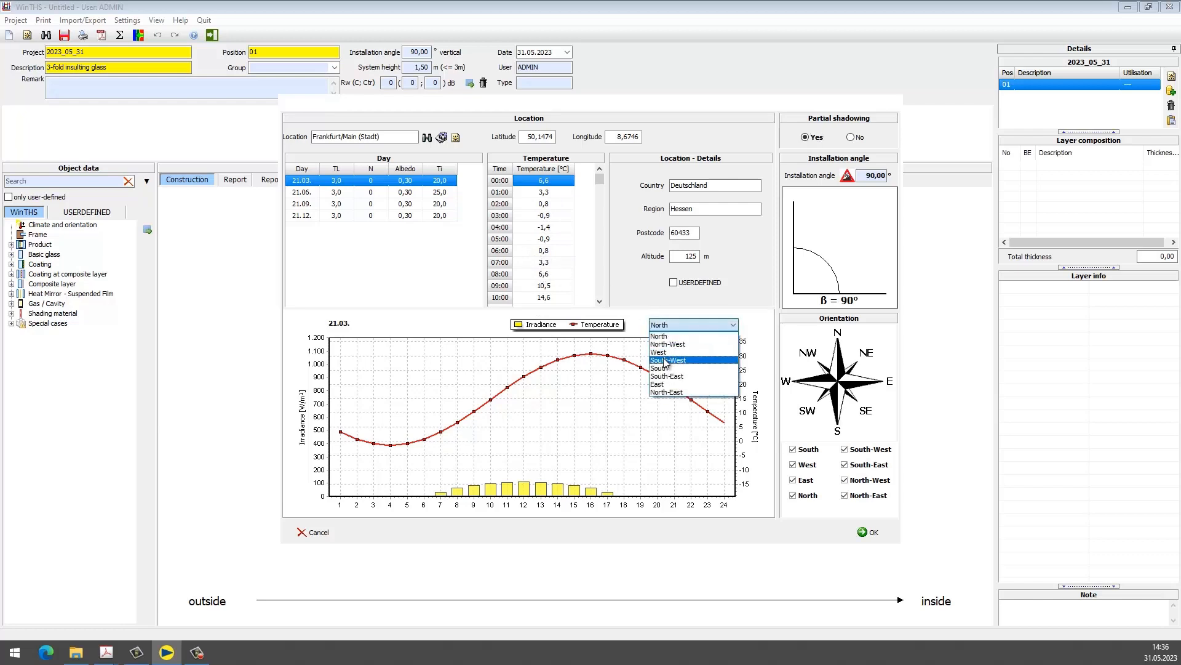
pyautogui.click(663, 368)
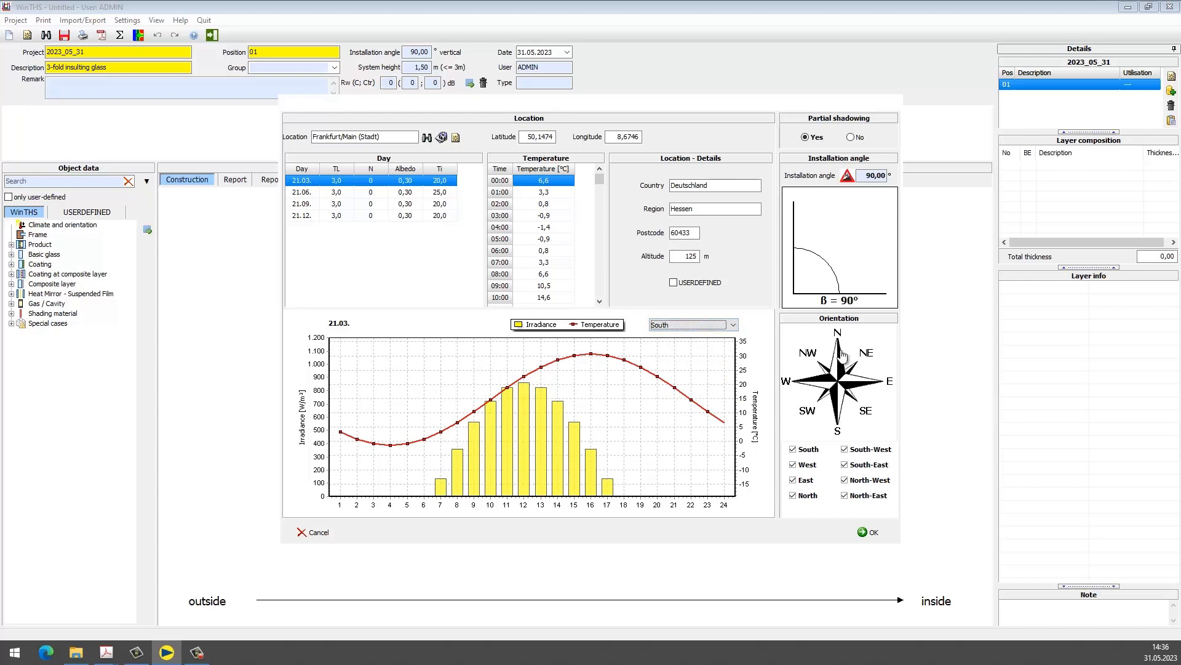
pyautogui.click(868, 532)
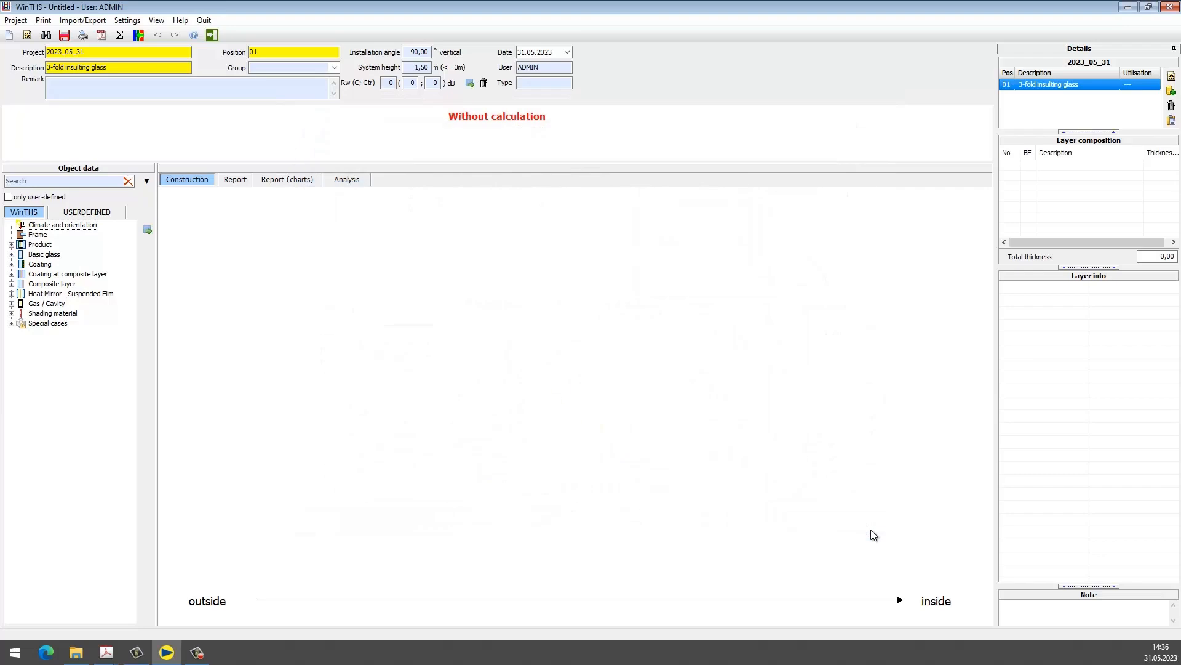
# Accept the frame settings with all-sided support, cut glass edge and a low thermal inertia Wood/PVC frame.
pyautogui.doubleClick(37, 235)
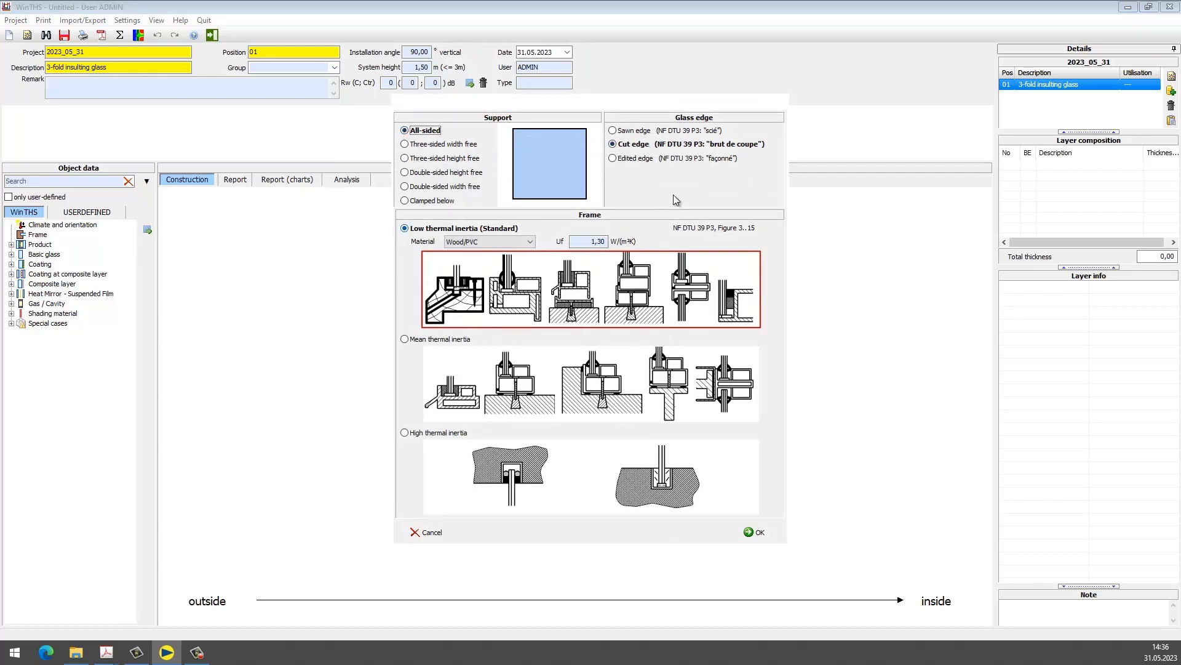
pyautogui.click(755, 536)
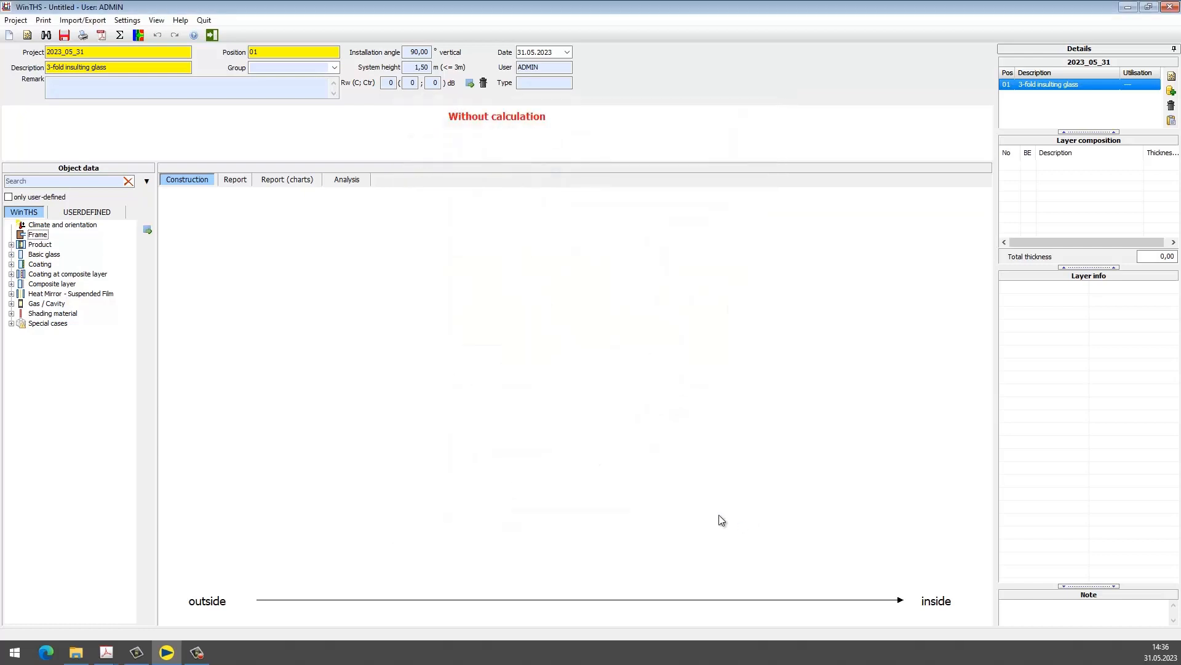
# Build the outer laminated pane from two Sommer Informatik GmbH Standard glass layers with a PVB-Foil between them.
pyautogui.click(11, 254)
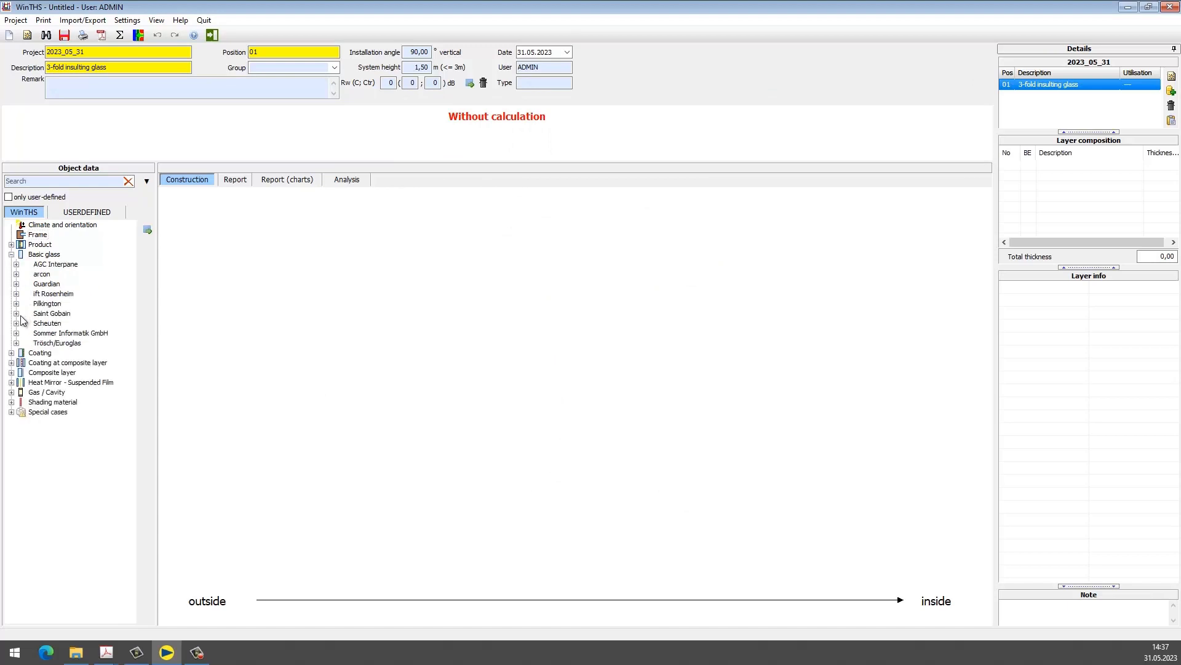
pyautogui.click(16, 333)
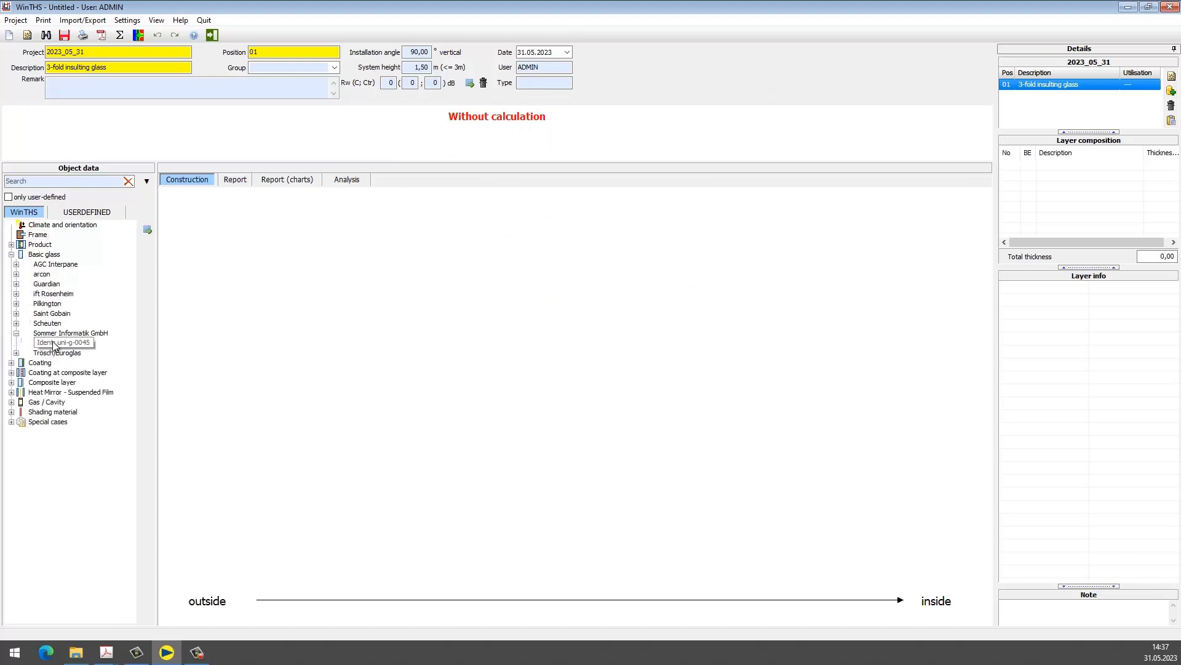
pyautogui.doubleClick(54, 346)
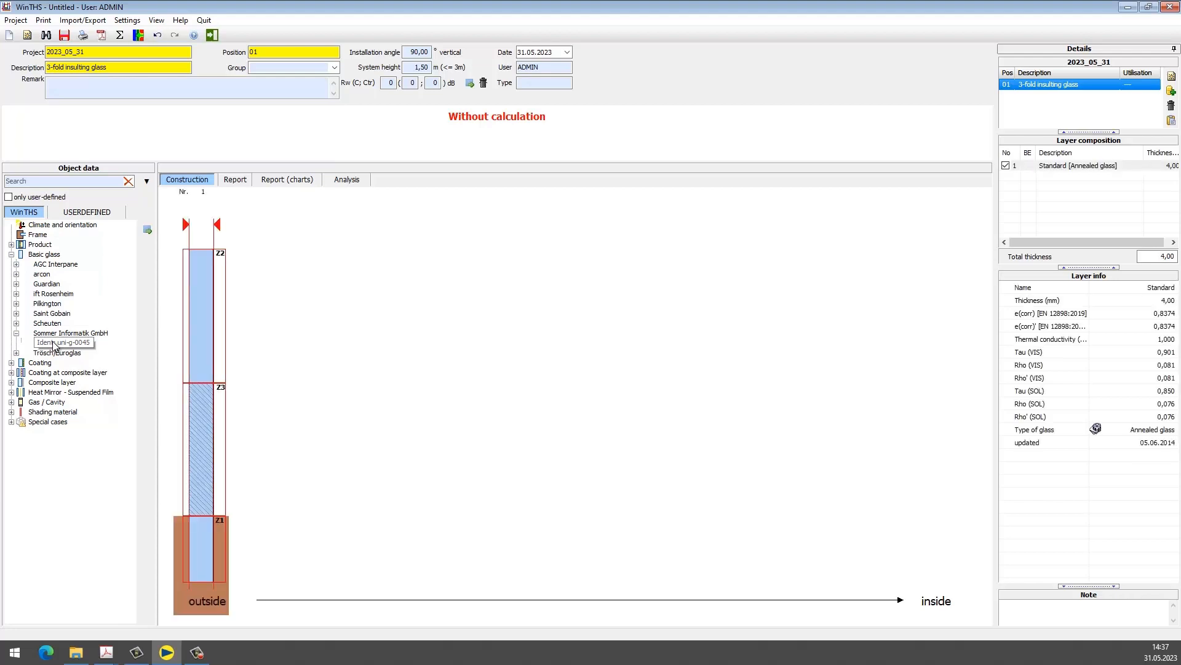
pyautogui.click(12, 382)
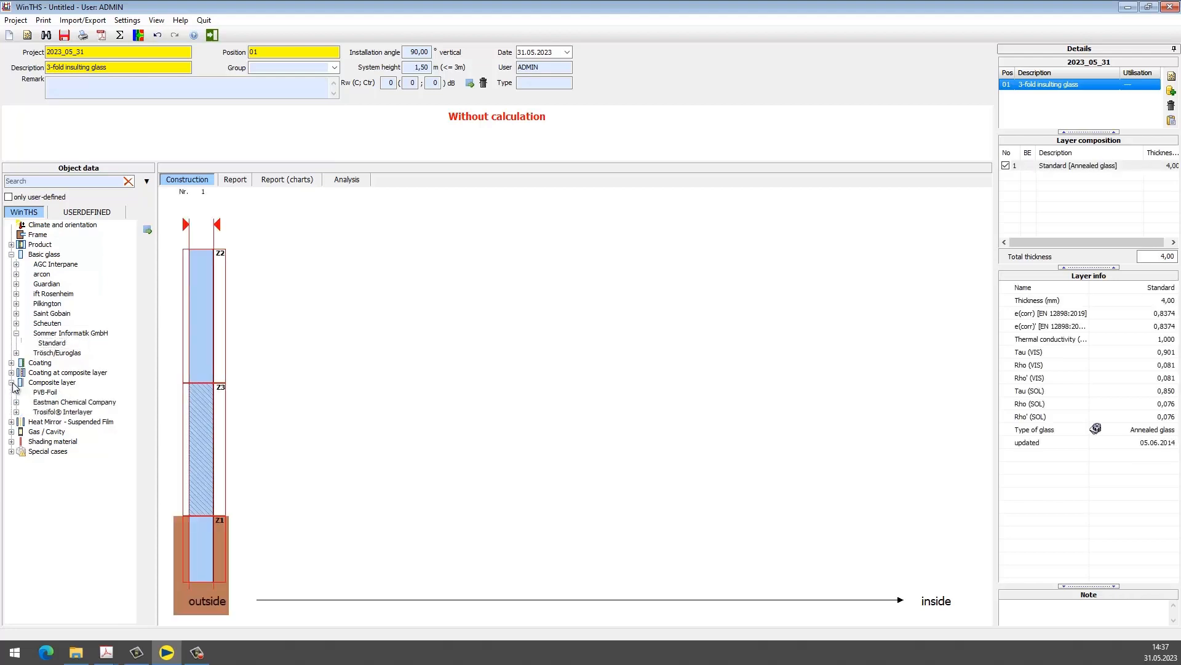
pyautogui.doubleClick(47, 395)
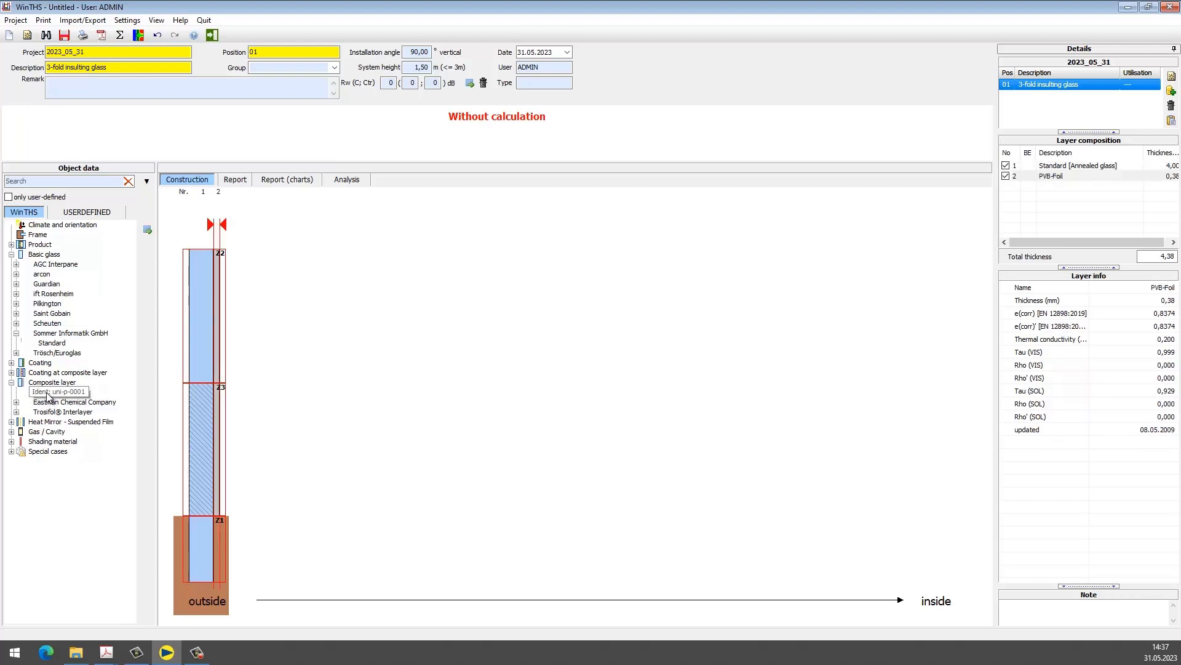
pyautogui.doubleClick(55, 347)
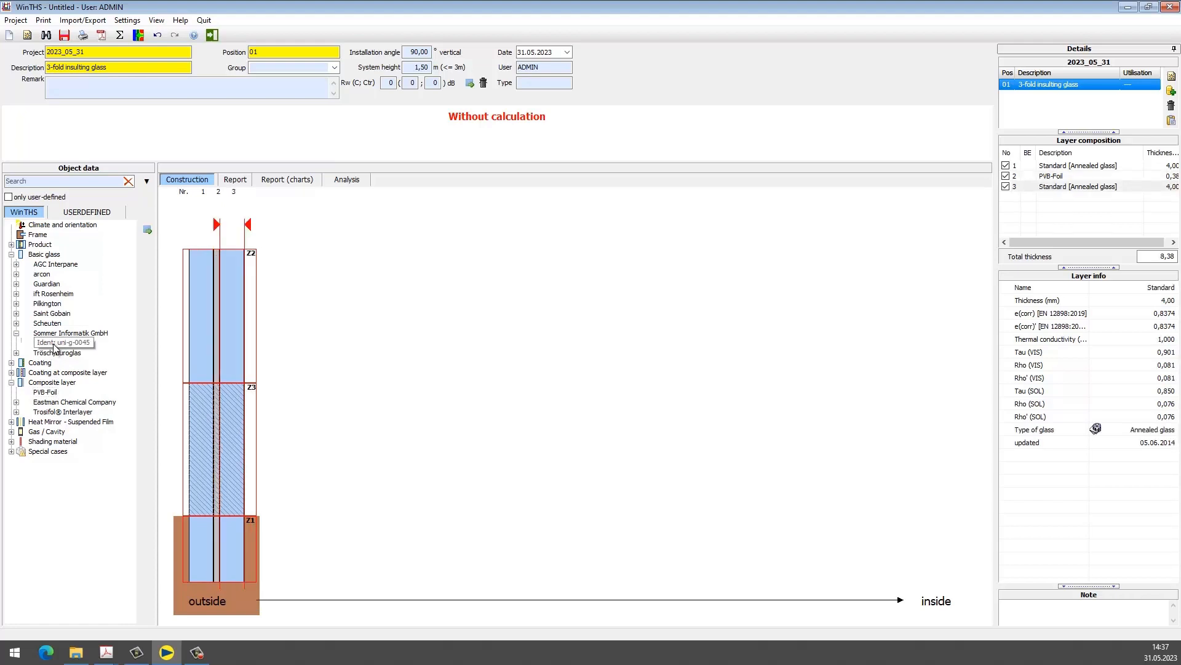
# Add a 90% Argon cavity, a Standard middle pane and a second 90% Argon cavity behind the outer laminate.
pyautogui.click(11, 432)
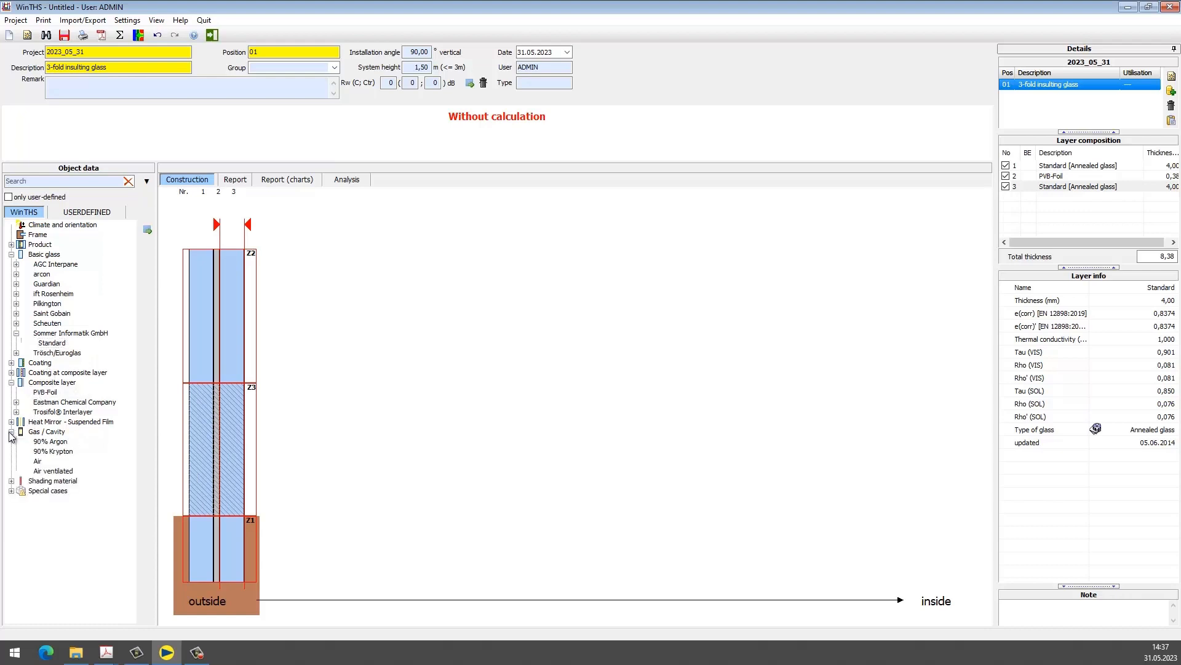
pyautogui.doubleClick(60, 443)
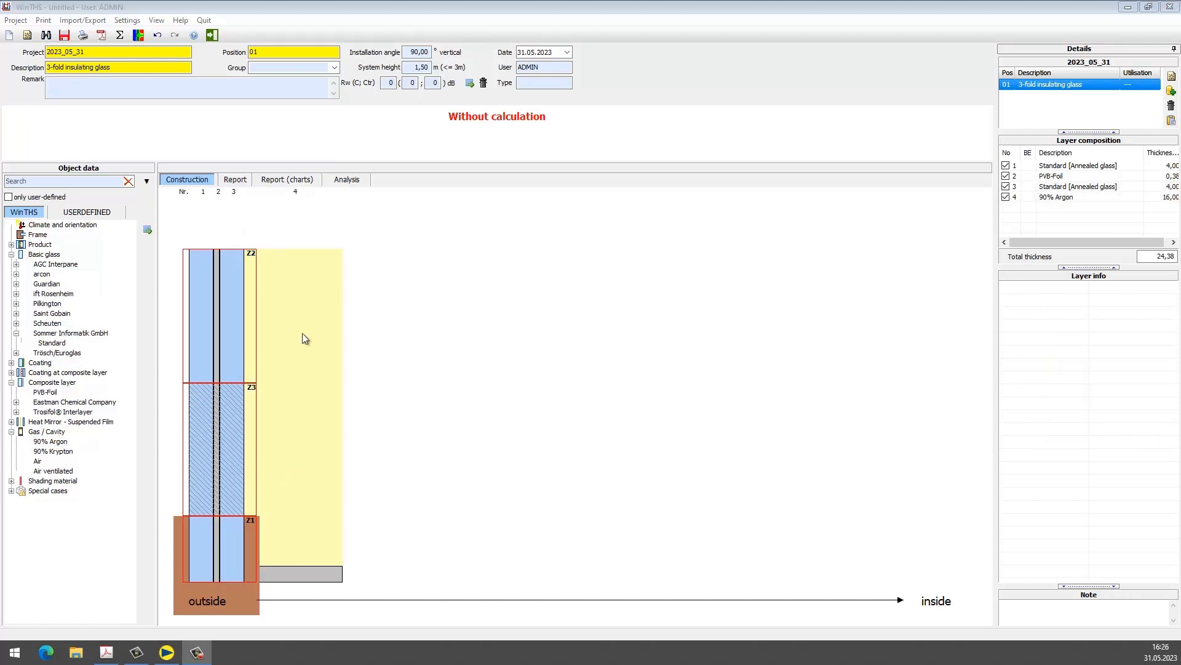
pyautogui.doubleClick(53, 343)
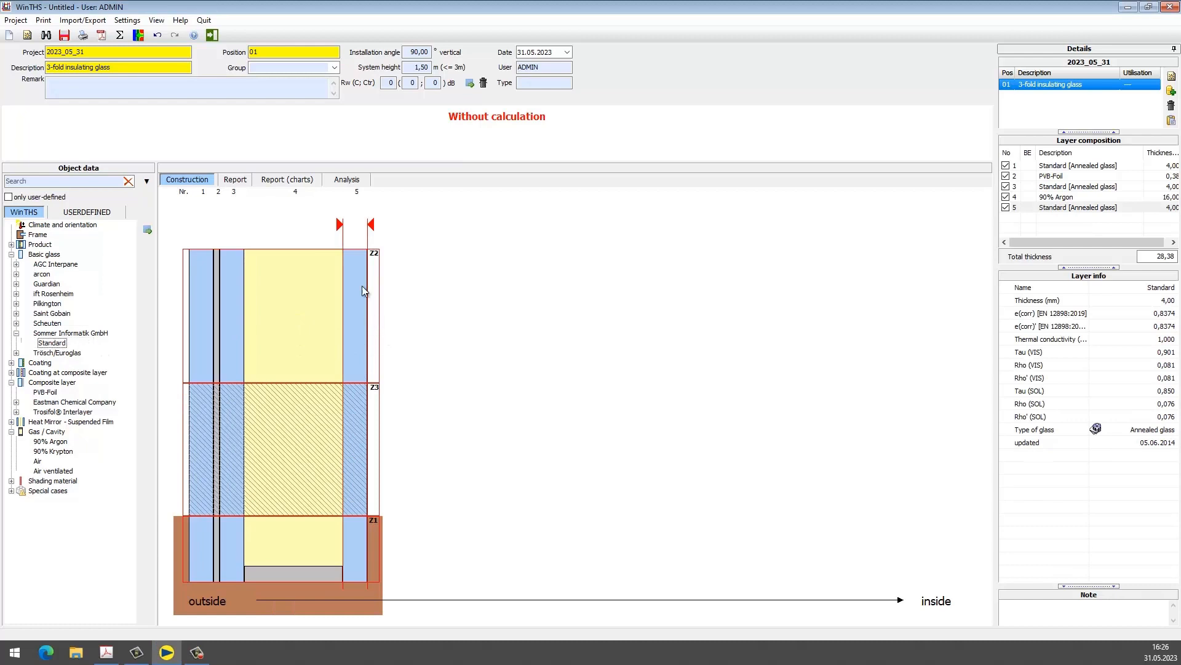
pyautogui.doubleClick(54, 442)
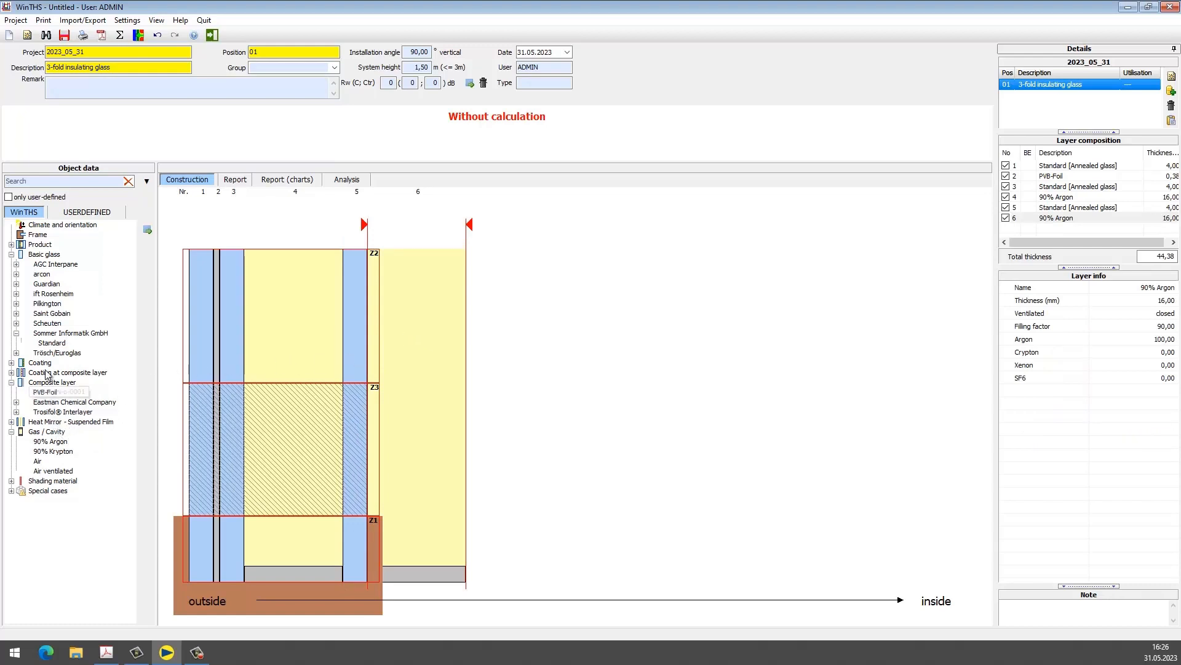
# Build the inner laminated pane by adding two Standard glass layers and inserting a PVB-Foil between them.
pyautogui.doubleClick(49, 344)
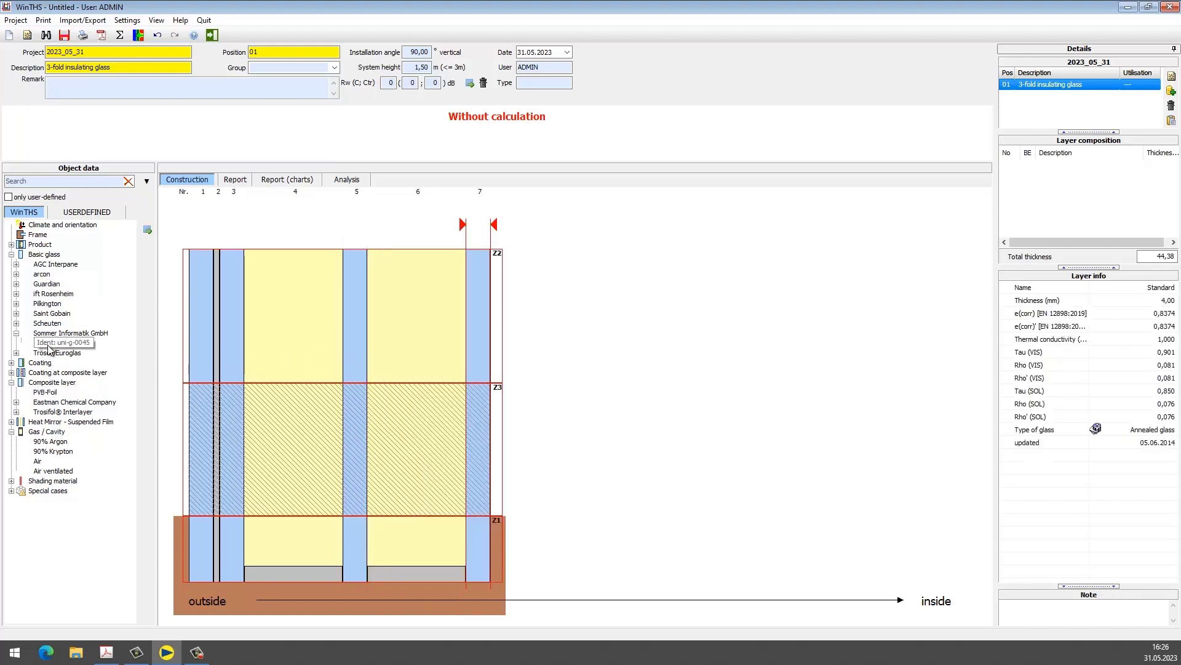
pyautogui.doubleClick(49, 345)
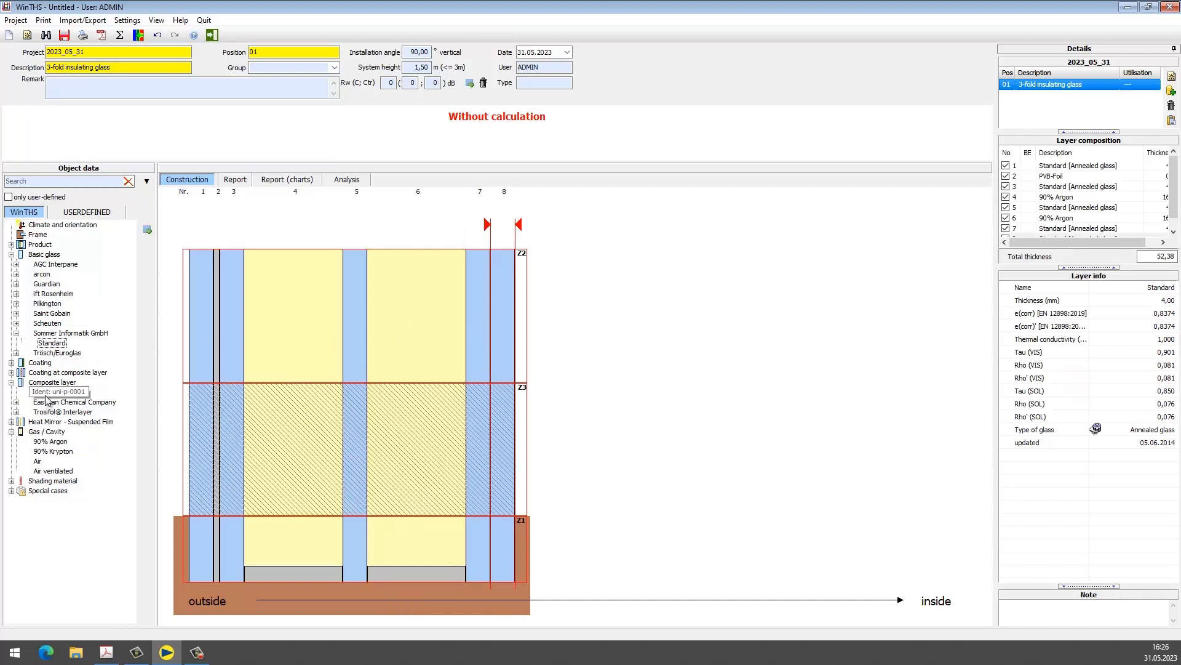
pyautogui.moveTo(45, 397)
pyautogui.mouseDown()
pyautogui.moveTo(404, 395)
pyautogui.moveTo(489, 391)
pyautogui.moveTo(492, 379)
pyautogui.mouseUp()
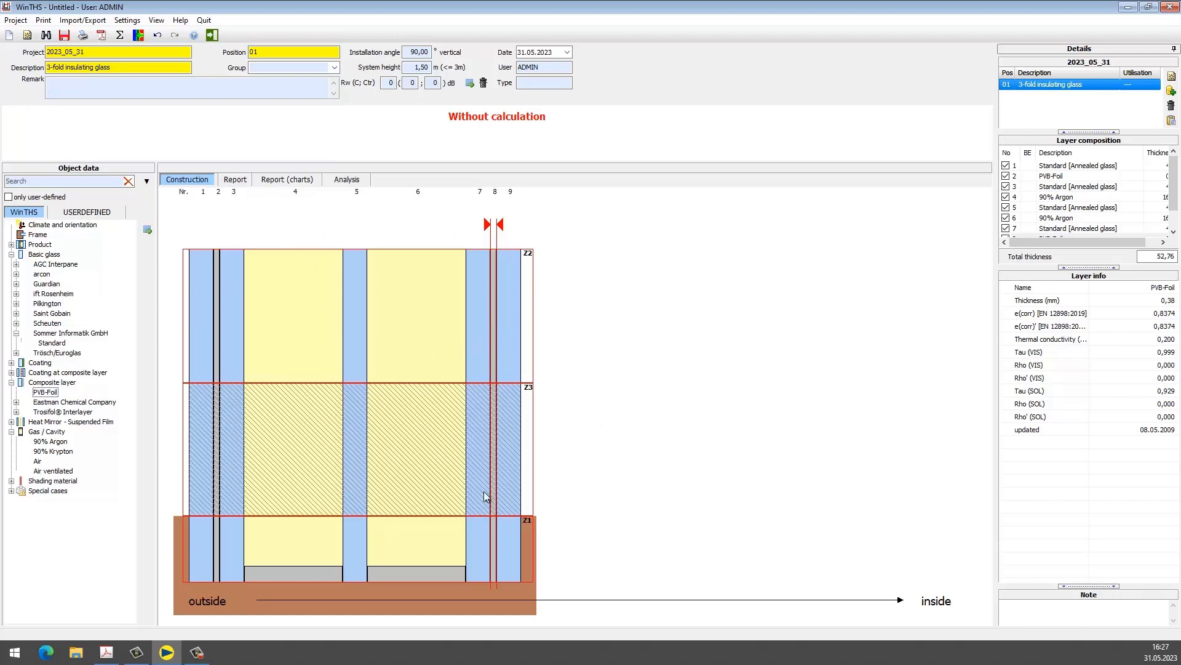
pyautogui.click(603, 326)
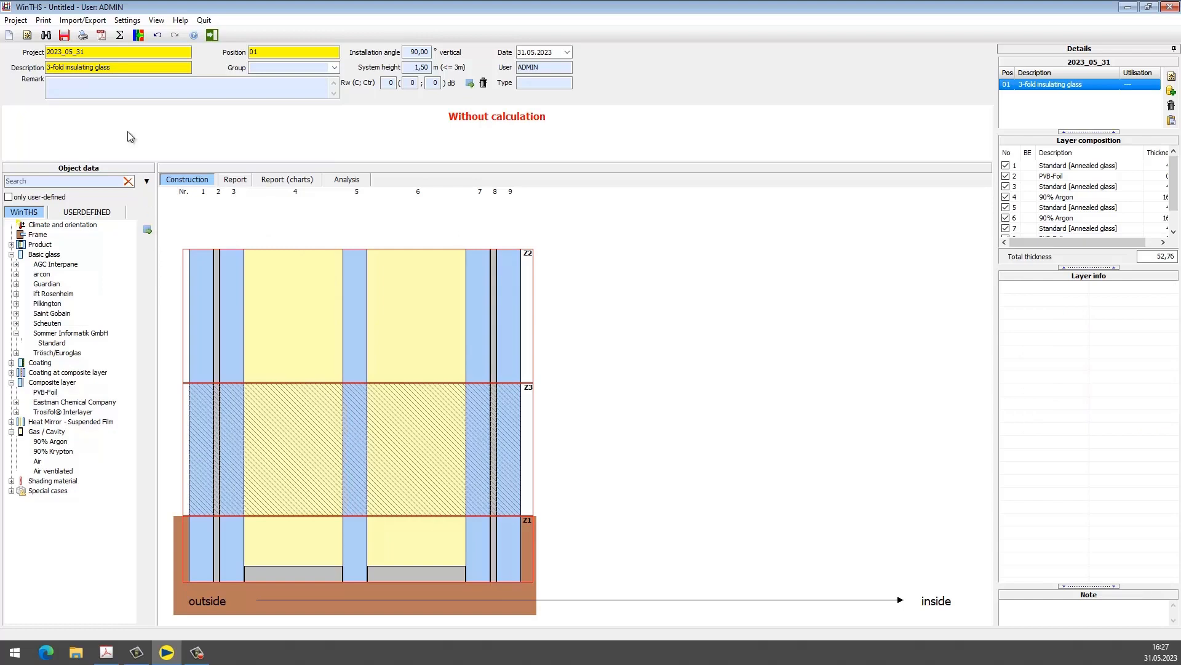
# Calculate the thermal stress proof and review the report from the layer composition down to the stress comparison.
pyautogui.click(120, 37)
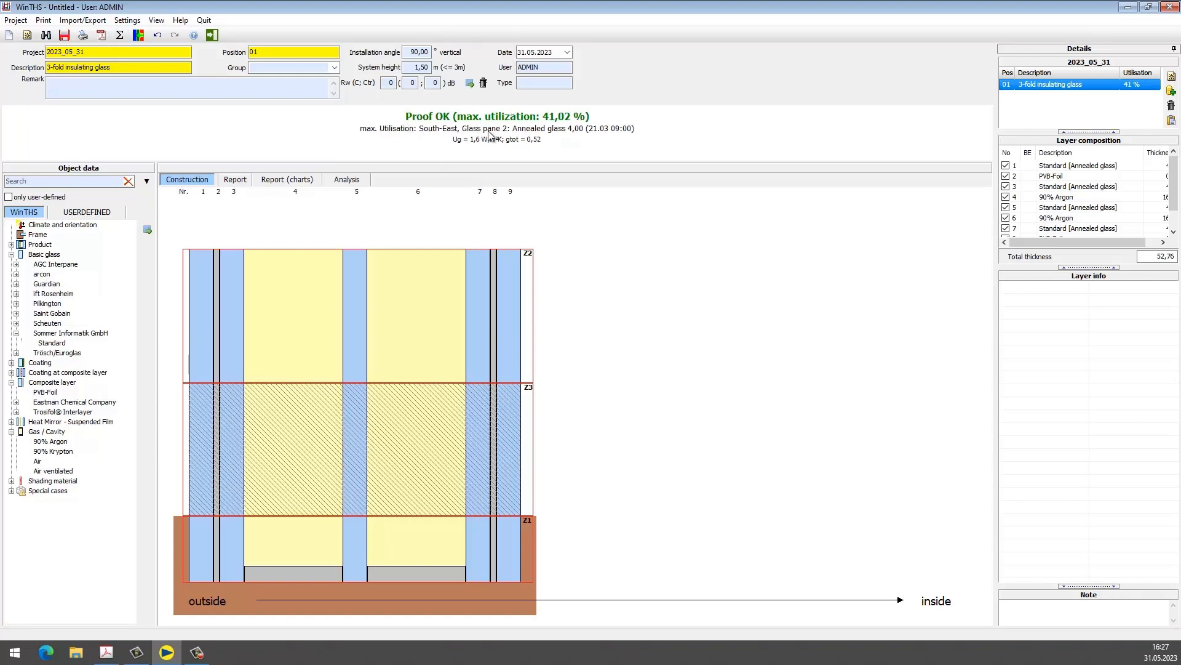
pyautogui.click(235, 180)
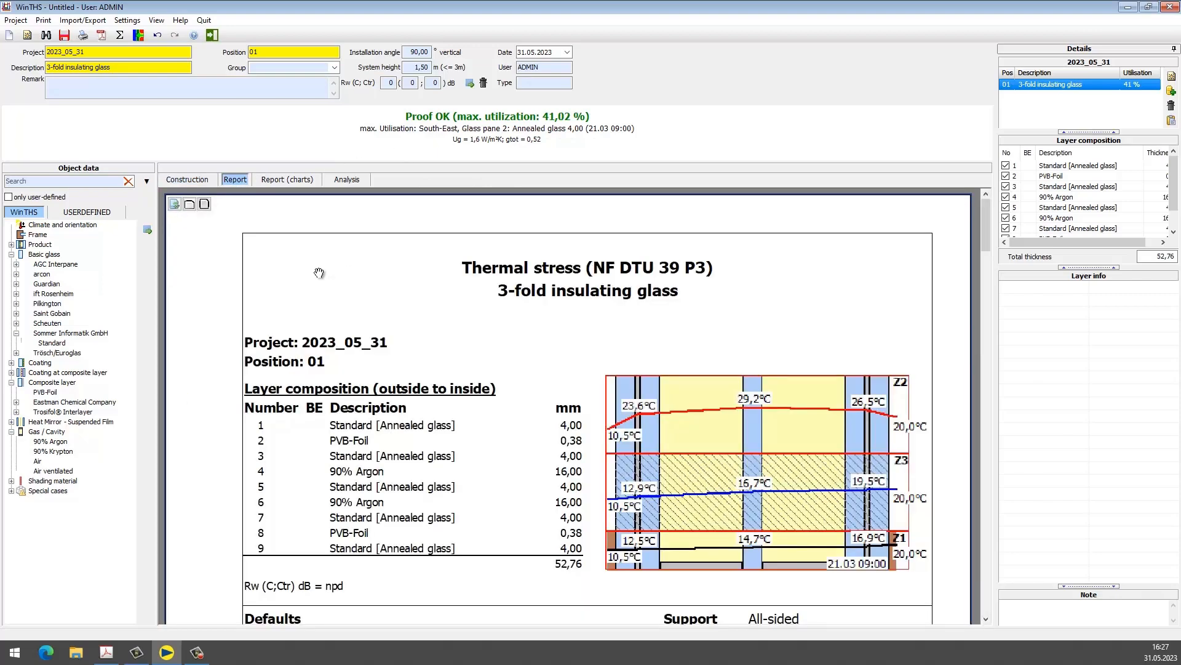
pyautogui.scroll(-2, 319, 272)
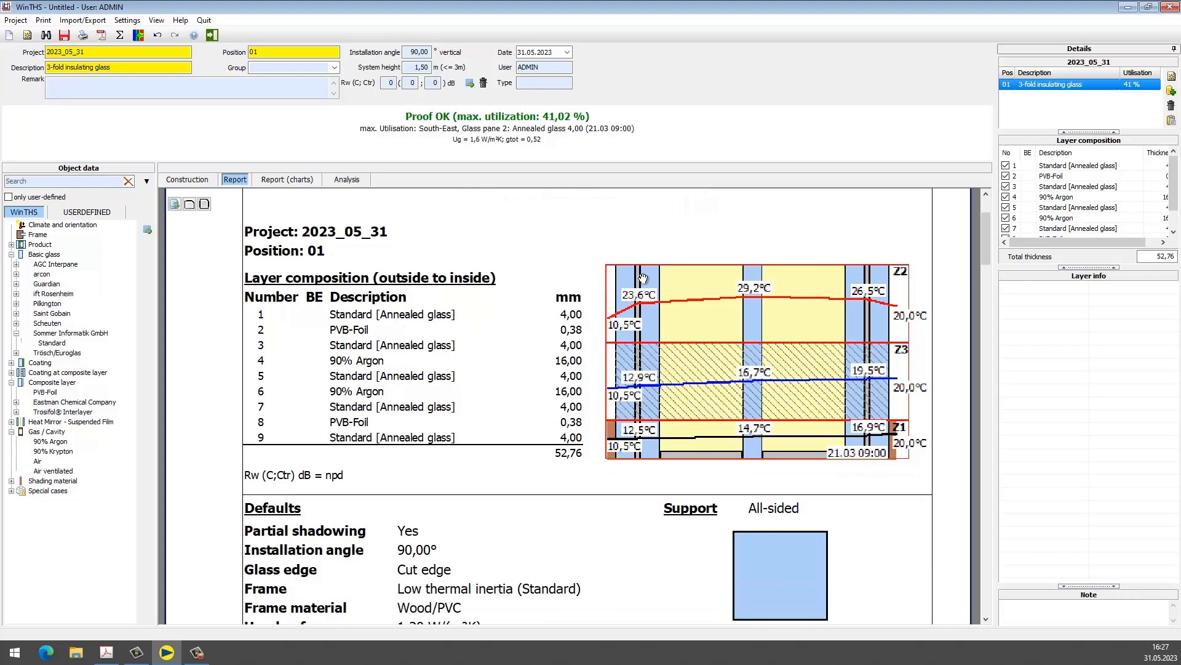
pyautogui.scroll(-7, 614, 344)
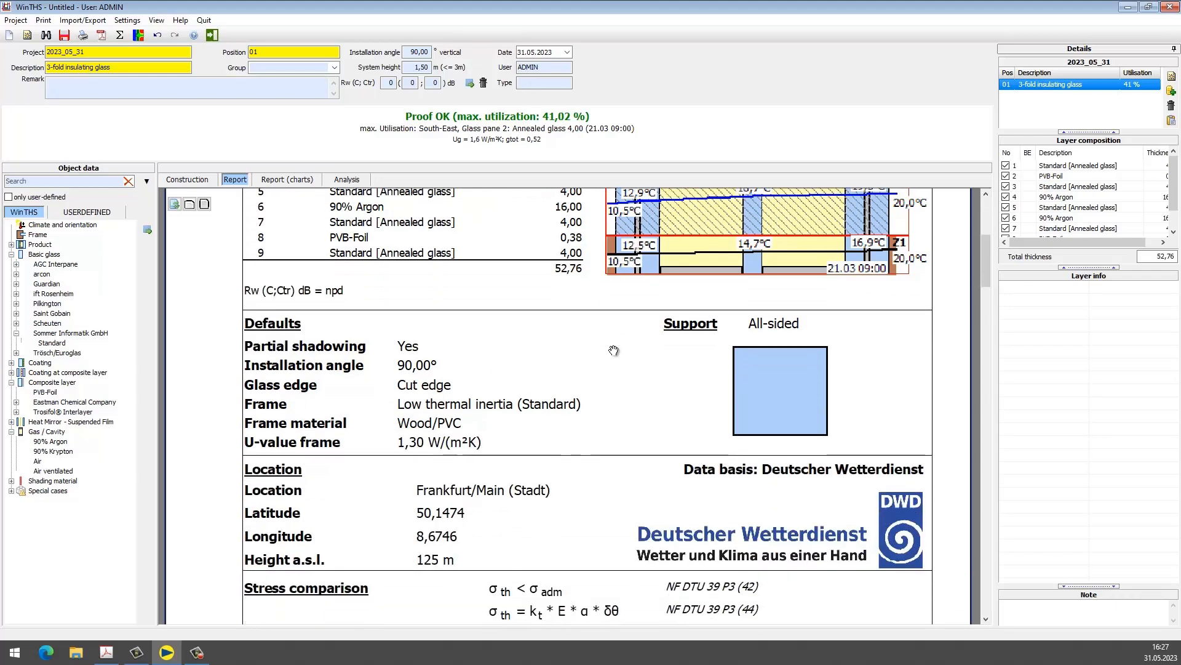
pyautogui.scroll(-4, 613, 345)
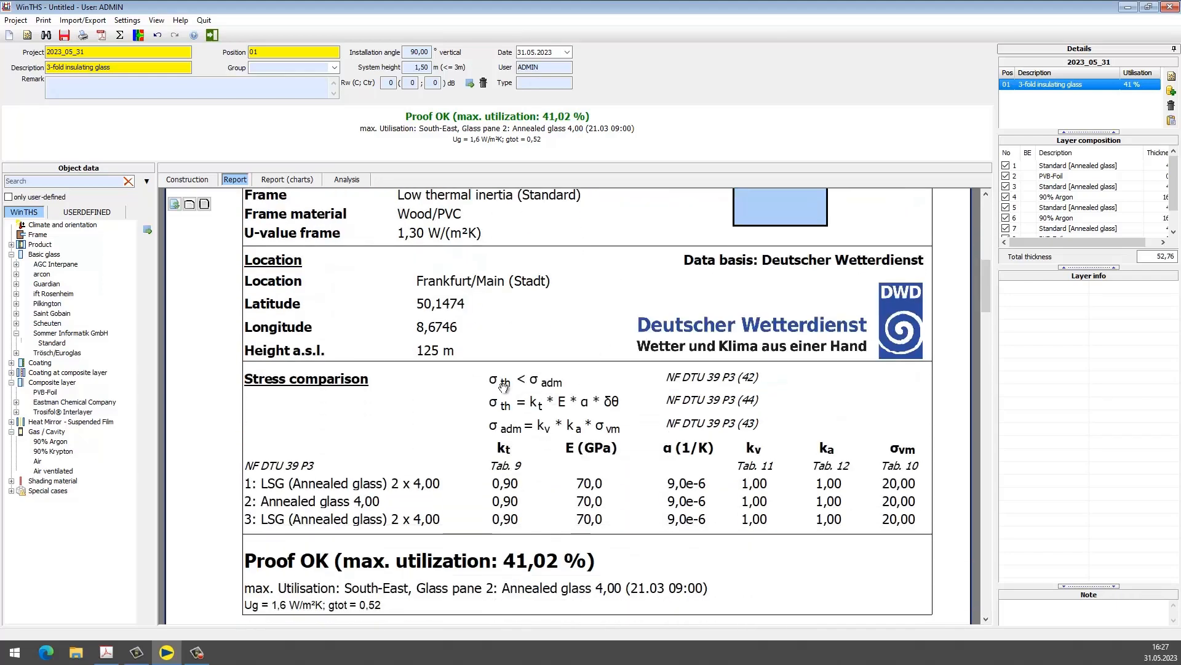
pyautogui.moveTo(505, 438); pyautogui.dragTo(517, 359)
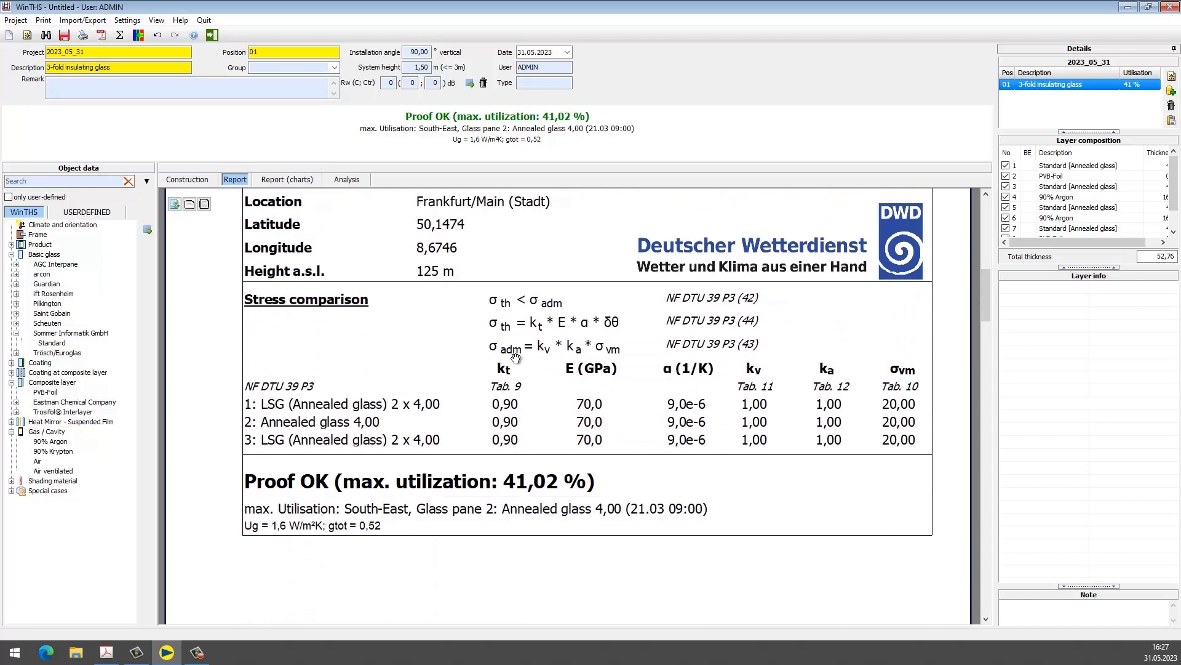